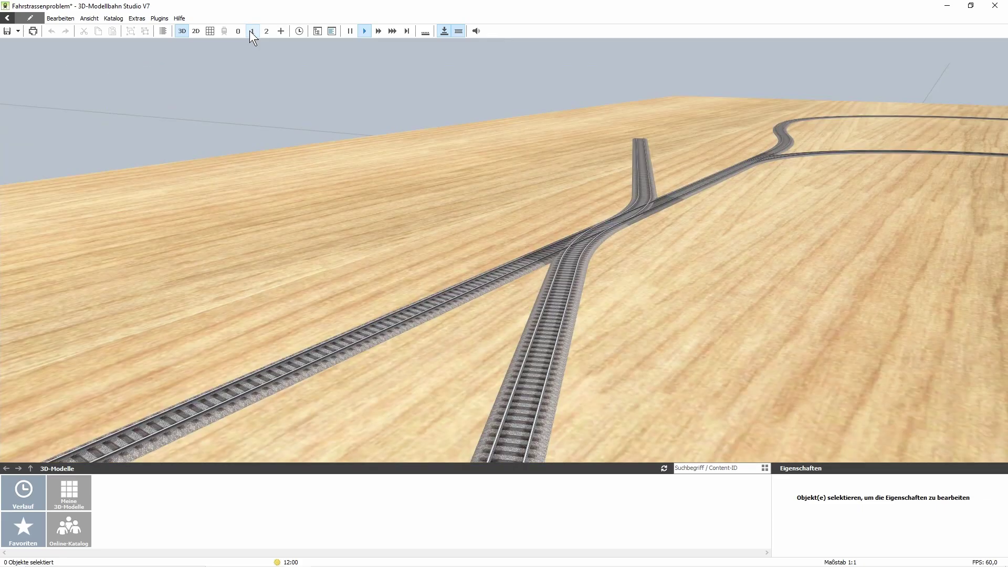
- Place Formsignal 1 signals from the online catalogue's Formsignale category on both entry tracks and beside the track at the loop's return end
{"action": "left_click", "coordinate": [77, 528]}
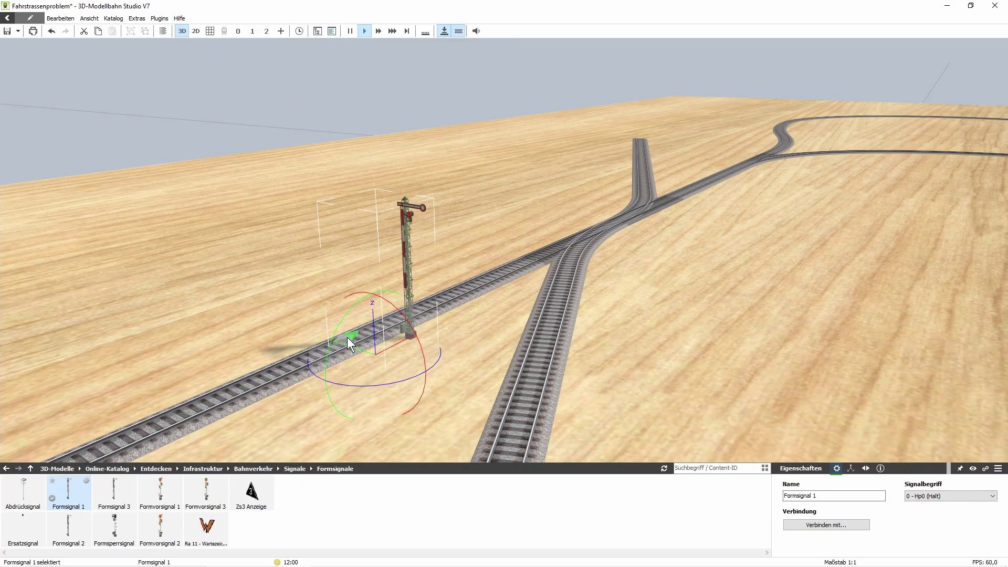
{"action": "left_click_drag", "start_coordinate": [68, 492], "coordinate": [544, 346]}
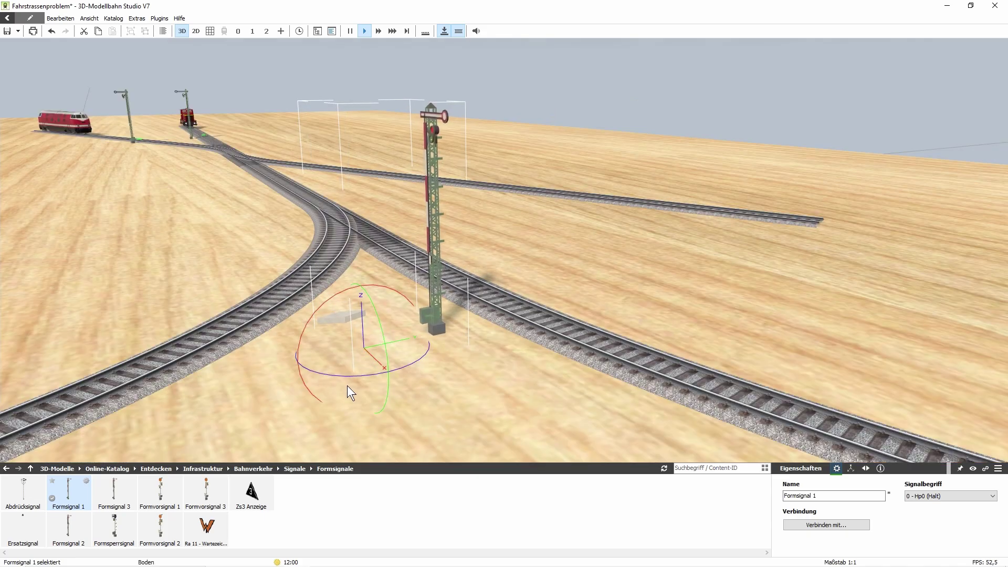
{"action": "left_click_drag", "start_coordinate": [339, 376], "coordinate": [510, 298]}
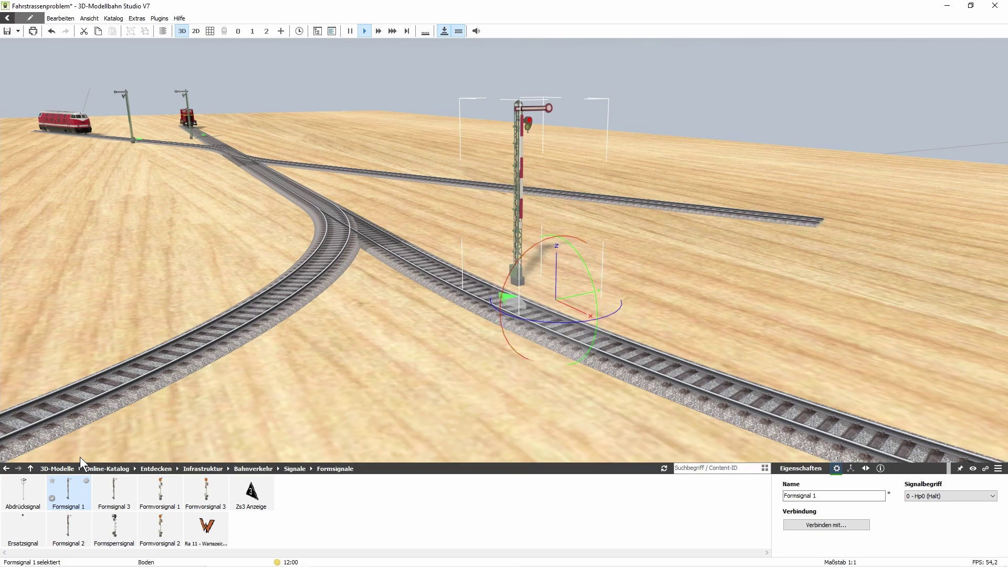
- Place a Bremskontakt from the Bahnverkehr category at the end of the branch siding and another behind the small red locomotive
{"action": "left_click", "coordinate": [254, 468]}
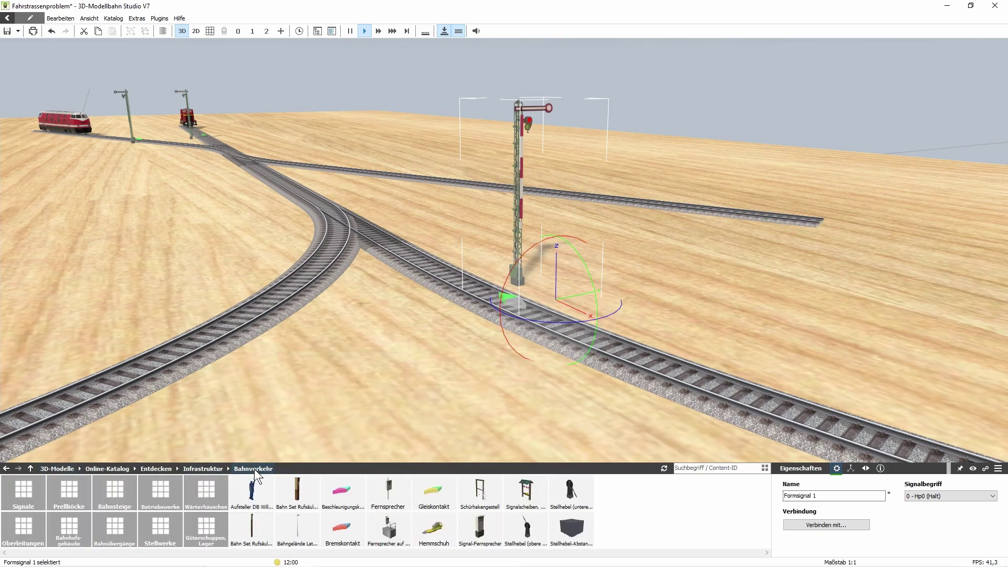
{"action": "mouse_move", "coordinate": [348, 525]}
{"action": "left_click_drag", "start_coordinate": [342, 533], "coordinate": [749, 215]}
{"action": "left_click", "coordinate": [865, 468]}
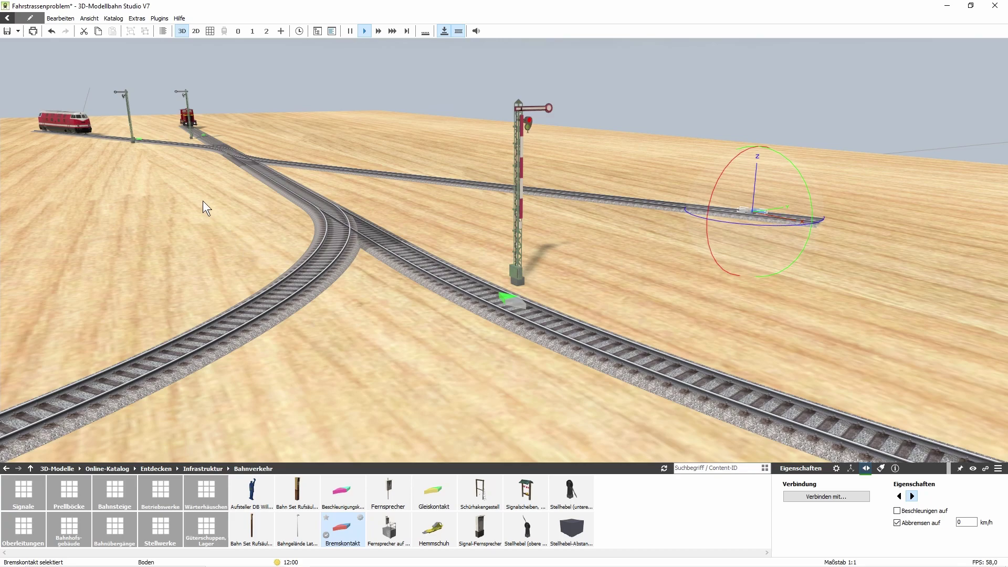
{"action": "left_click", "coordinate": [262, 31]}
{"action": "mouse_move", "coordinate": [345, 537]}
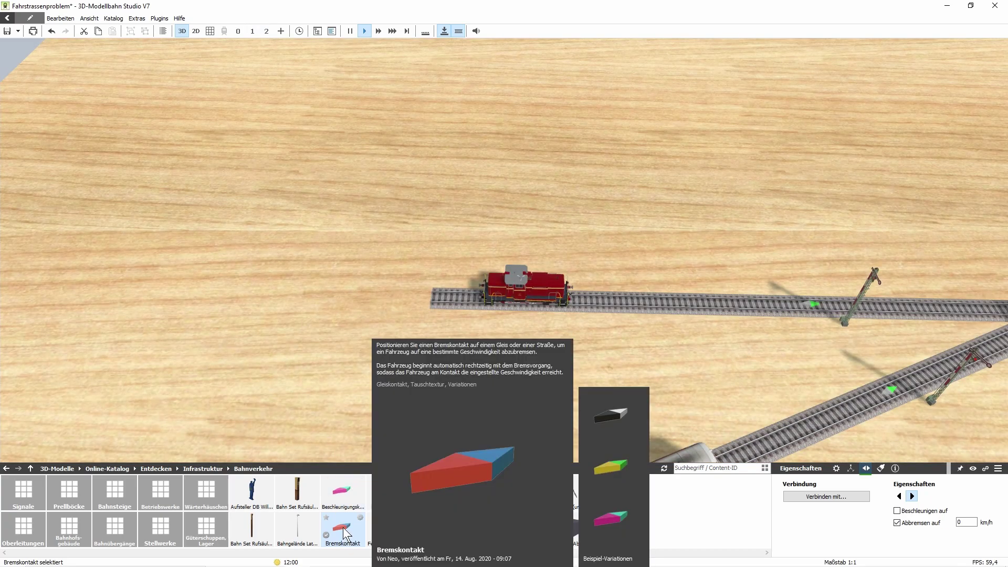
{"action": "left_click", "coordinate": [452, 300]}
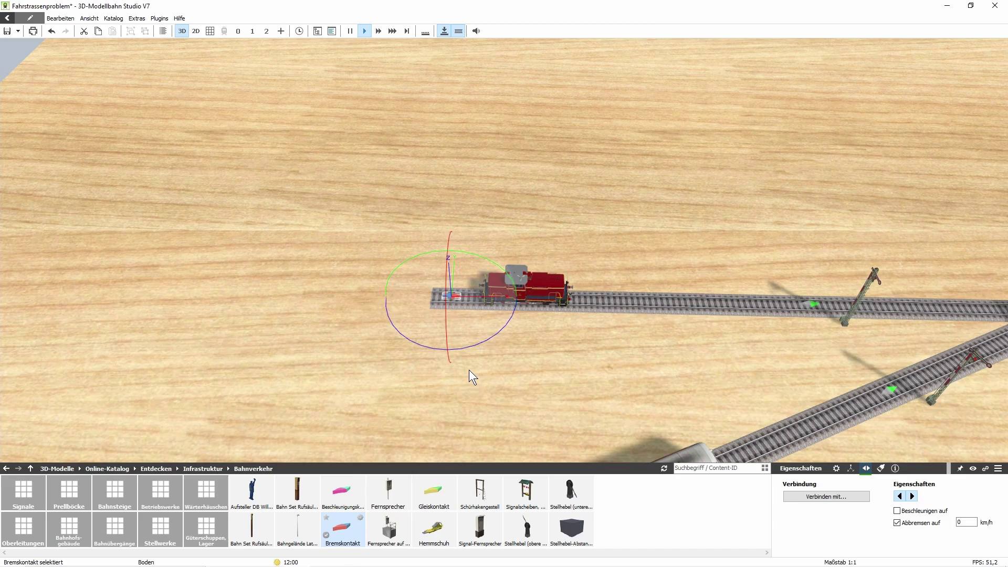
- Create a Fahrstraße from the signal ahead of the small locomotive, around the loop, to the signal at its return end
{"action": "key", "text": "0"}
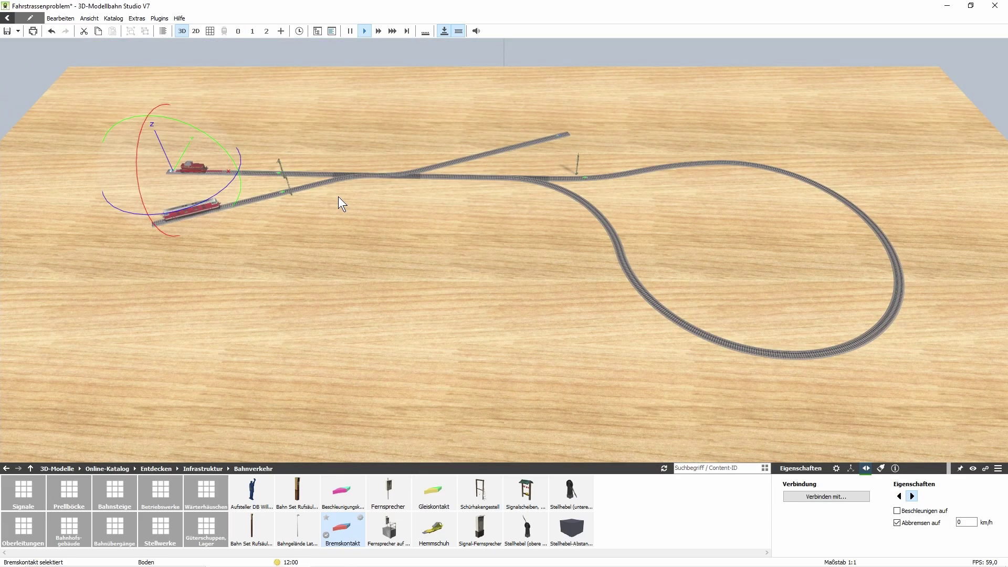
{"action": "left_click", "coordinate": [252, 31]}
{"action": "left_click", "coordinate": [89, 18]}
{"action": "left_click", "coordinate": [107, 105]}
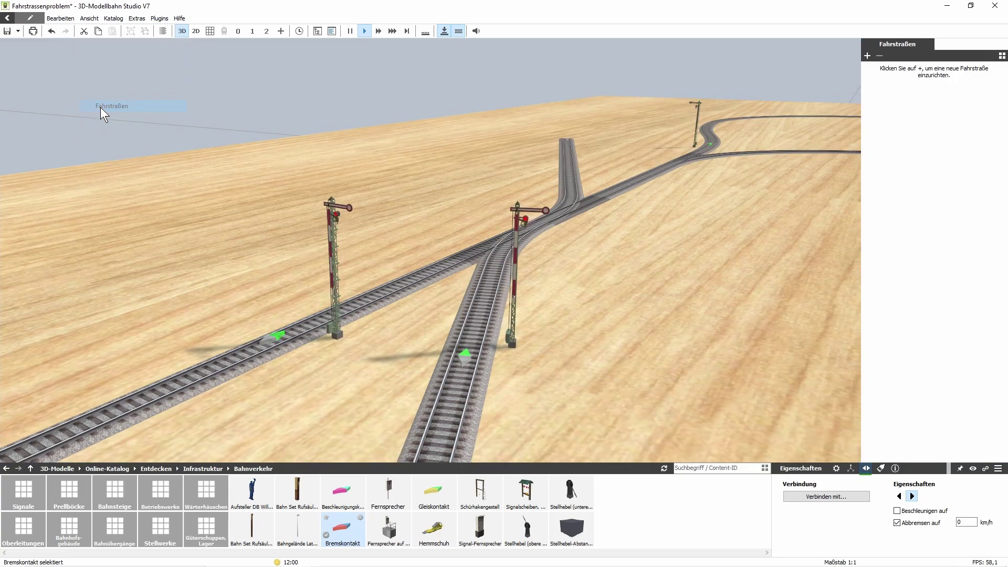
{"action": "left_click", "coordinate": [867, 55]}
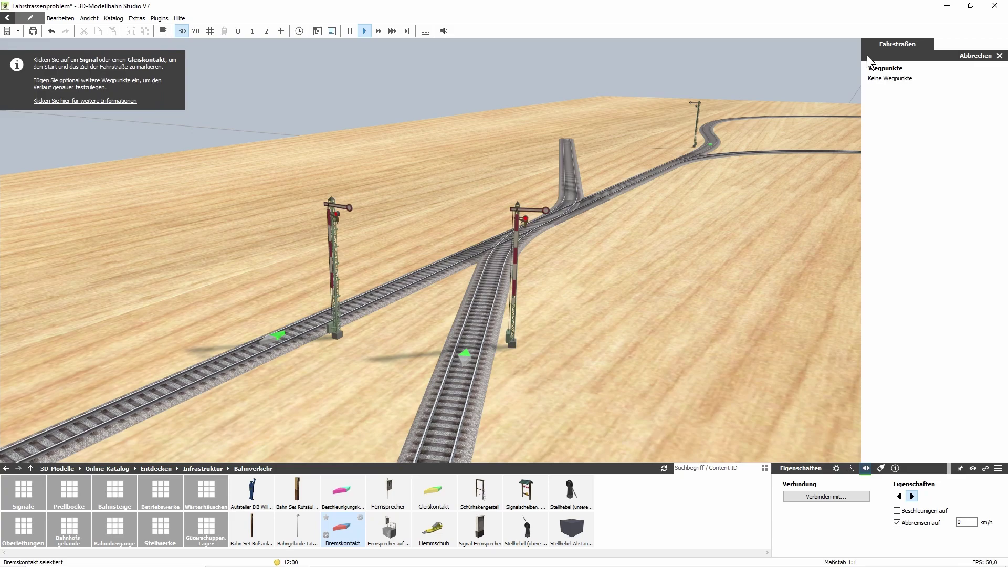
{"action": "left_click", "coordinate": [341, 342]}
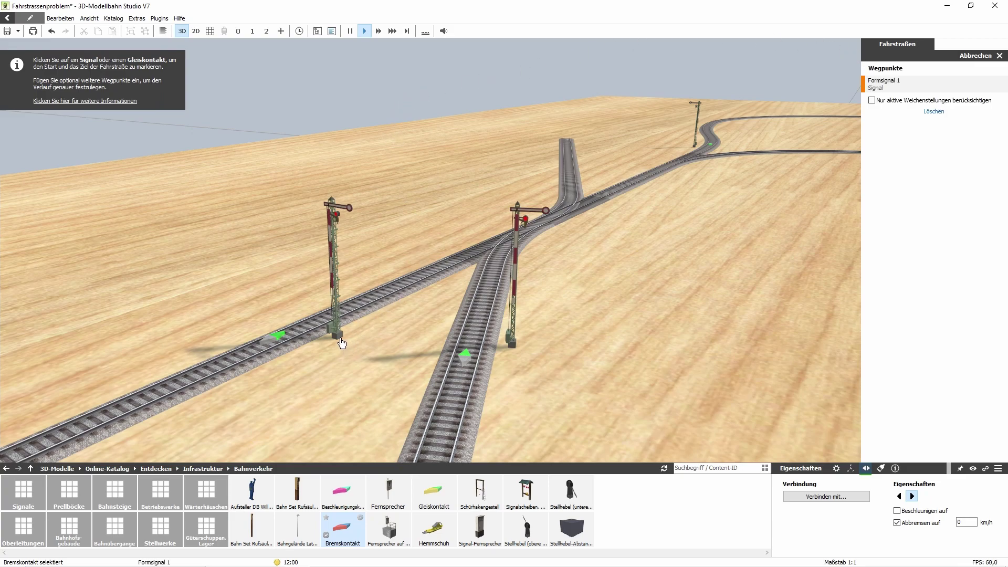
{"action": "left_click", "coordinate": [701, 154]}
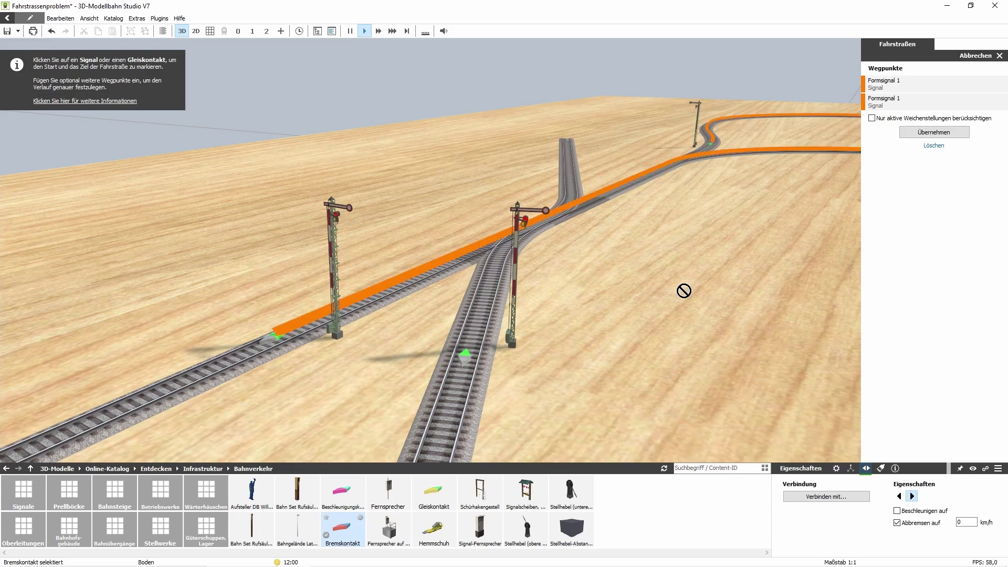
{"action": "left_click", "coordinate": [237, 31]}
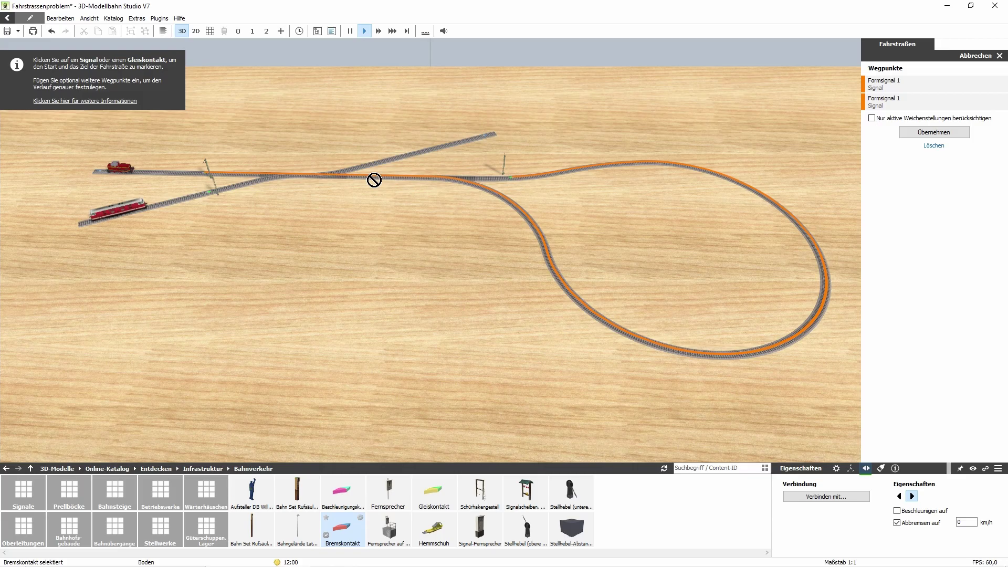
{"action": "left_click", "coordinate": [925, 133]}
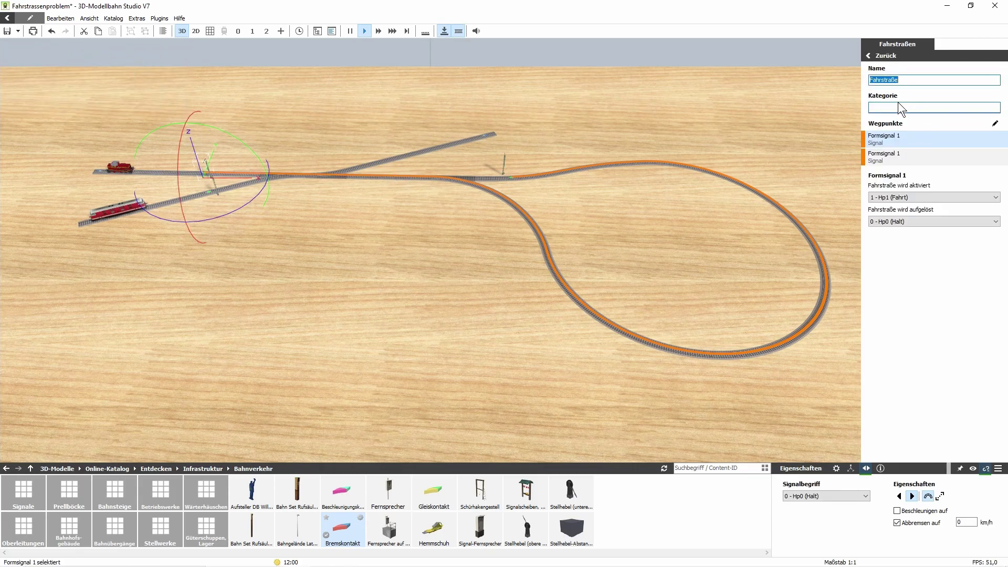
- Name the new loop route Kehrschleife and check the aspects assigned to its start signal
{"action": "type", "text": "Kehrschleife"}
{"action": "left_click", "coordinate": [927, 167]}
{"action": "left_click", "coordinate": [894, 141]}
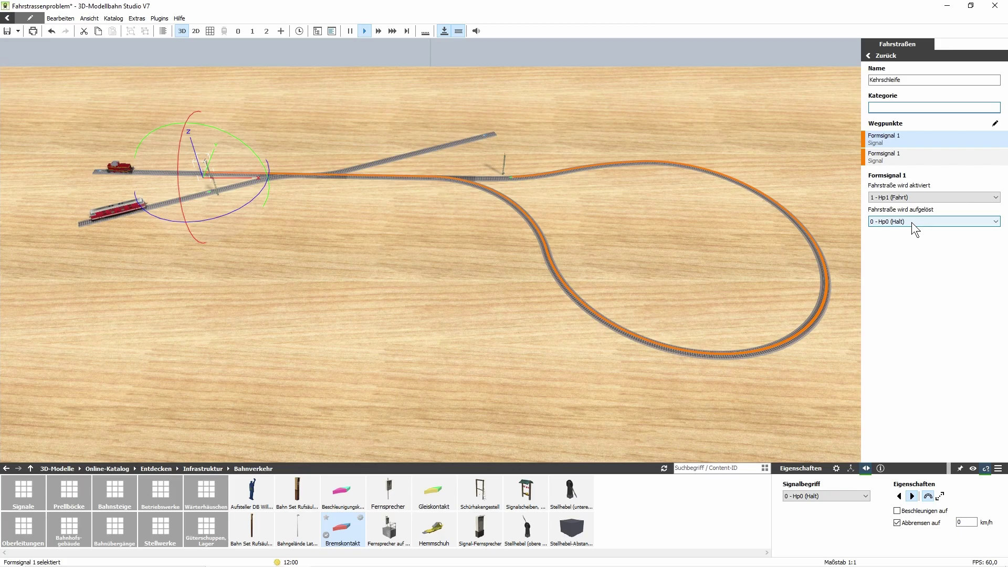
{"action": "left_click", "coordinate": [873, 56]}
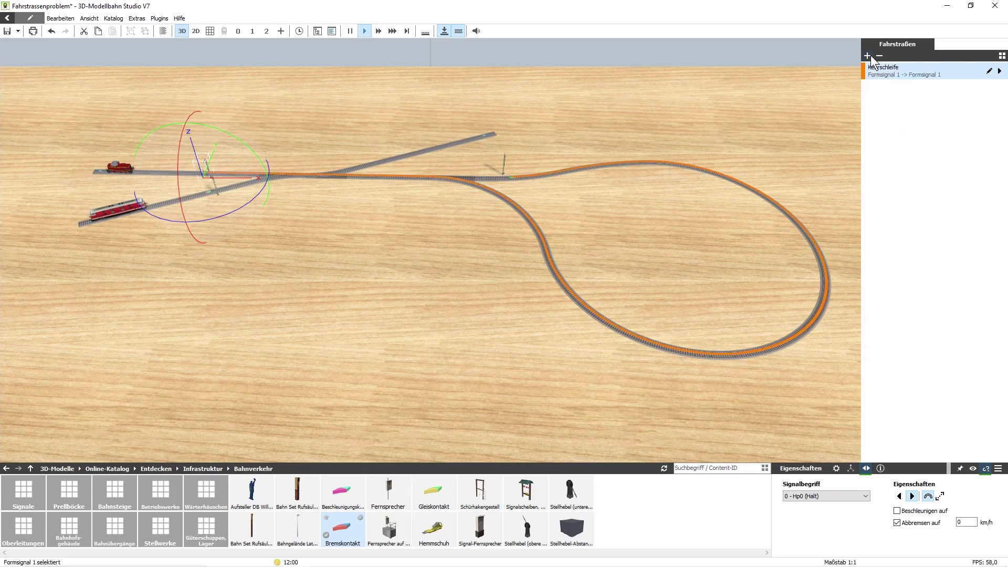
- Create a Fahrstraße named Rückfahrt from the loop's return signal to the brake contact behind the small red locomotive
{"action": "left_click", "coordinate": [868, 55]}
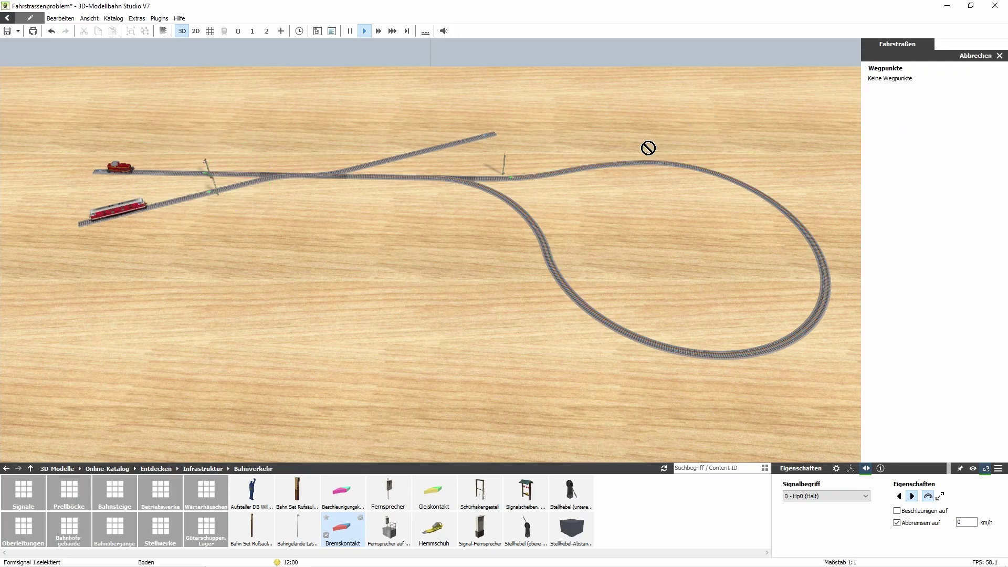
{"action": "left_click", "coordinate": [510, 183]}
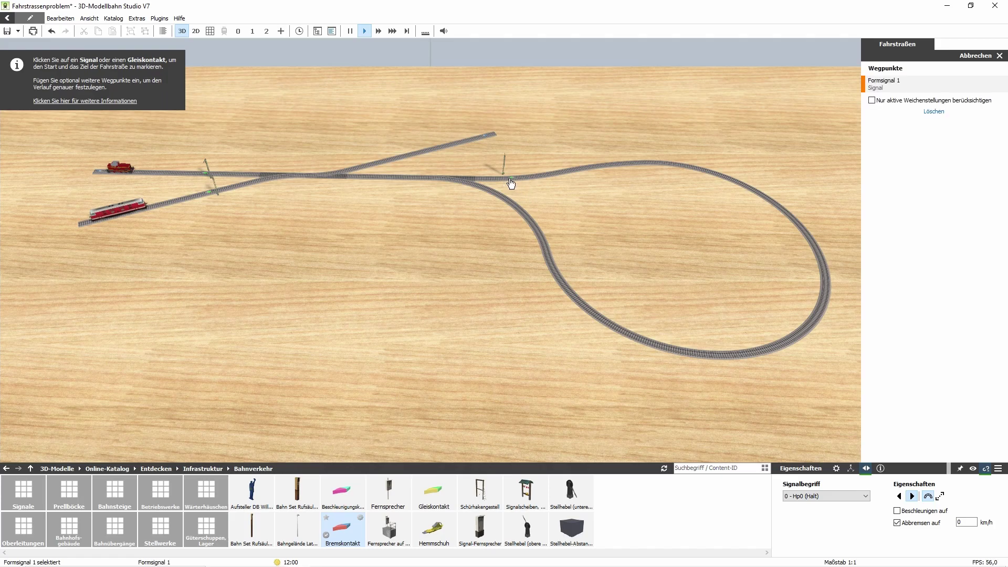
{"action": "left_click", "coordinate": [106, 181]}
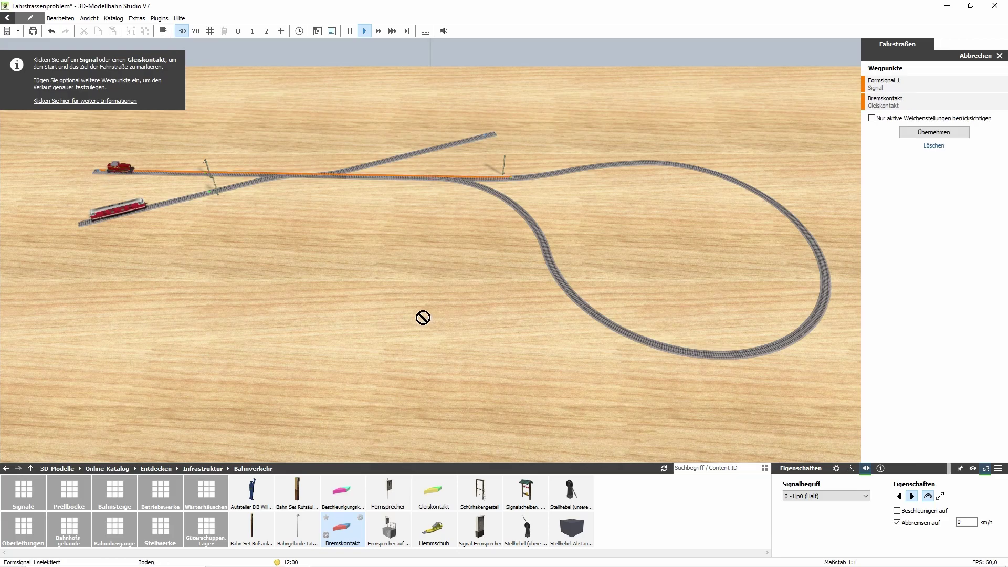
{"action": "left_click", "coordinate": [934, 133]}
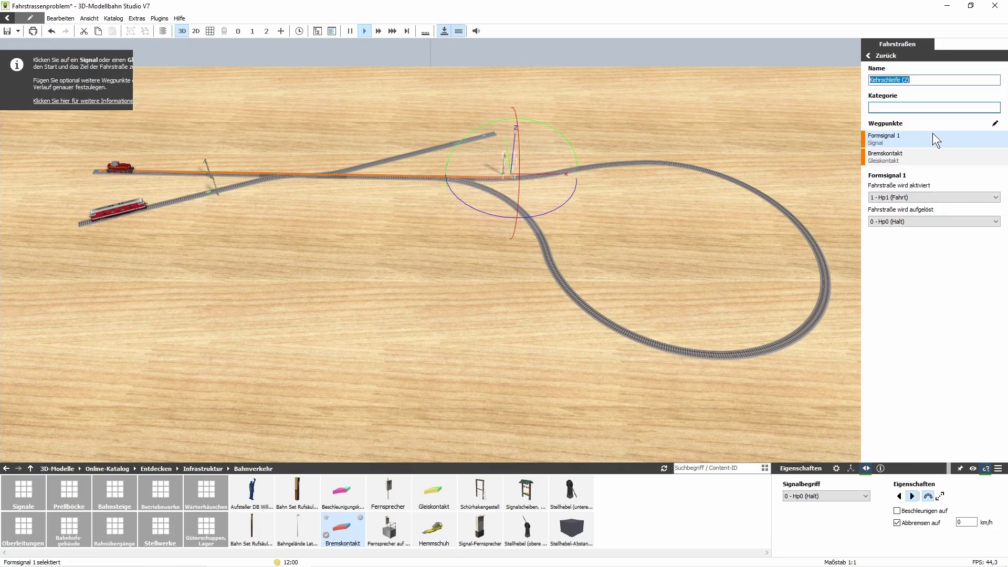
{"action": "type", "text": "Rückfahrt"}
{"action": "double_click", "coordinate": [895, 84]}
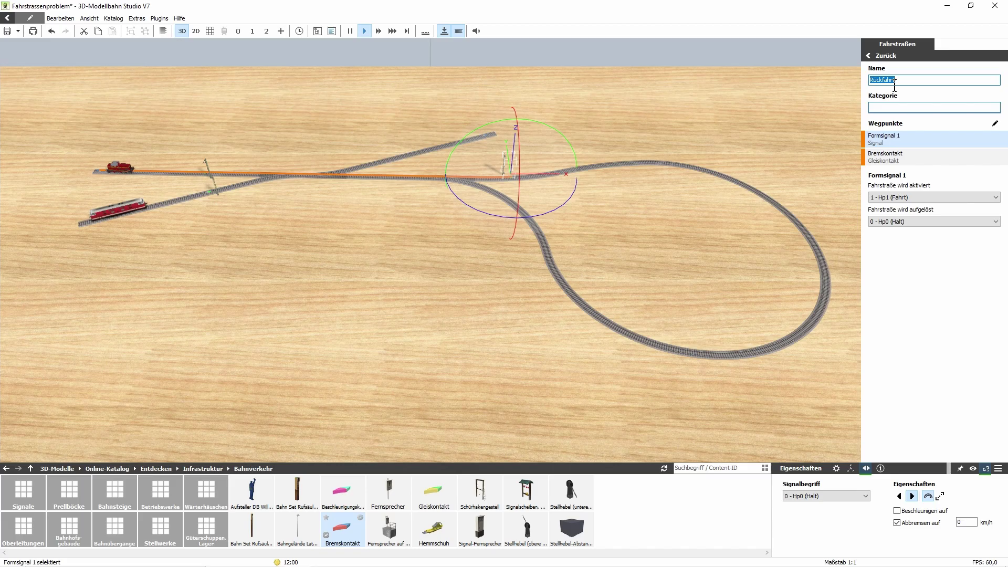
{"action": "left_click", "coordinate": [876, 56]}
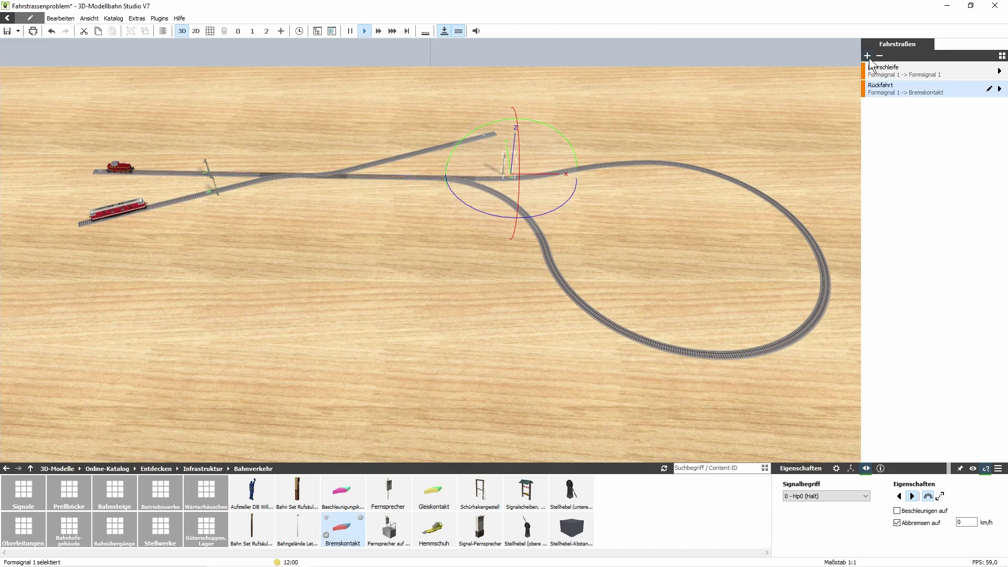
- Create a Fahrstraße named Kreuzung from the signal ahead of the long red locomotive to the brake contact on the branch siding
{"action": "left_click", "coordinate": [872, 57]}
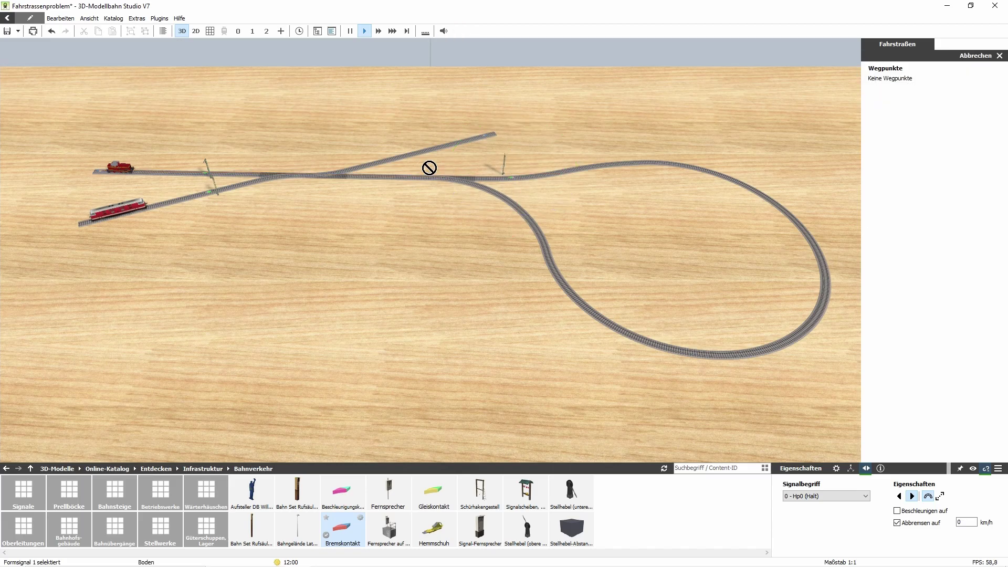
{"action": "left_click", "coordinate": [226, 205]}
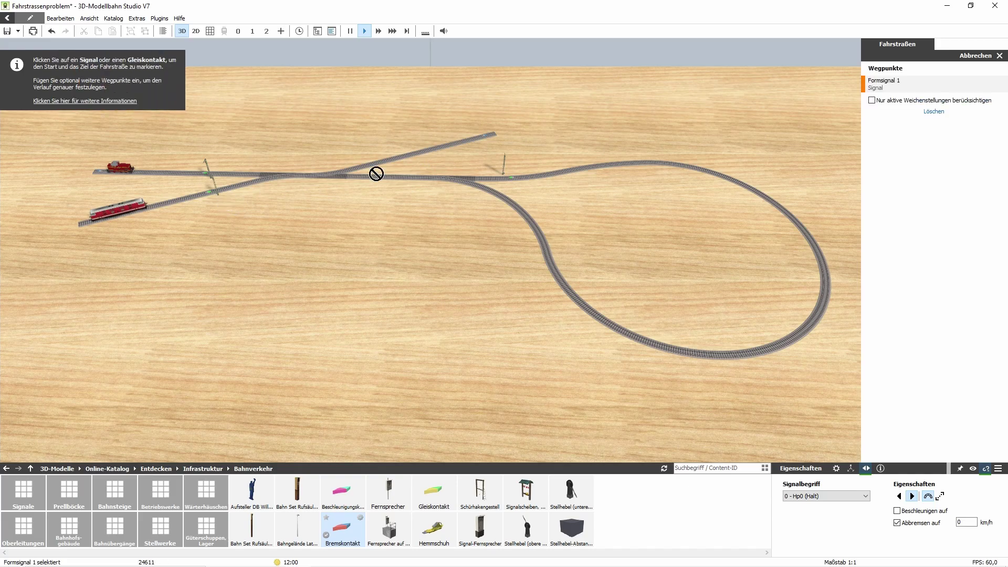
{"action": "left_click", "coordinate": [491, 145]}
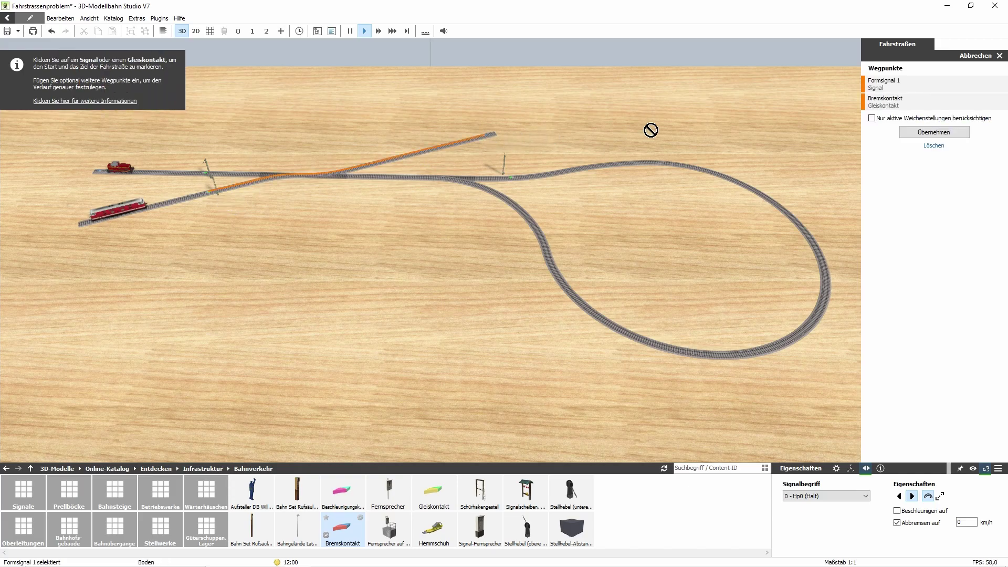
{"action": "left_click", "coordinate": [927, 132]}
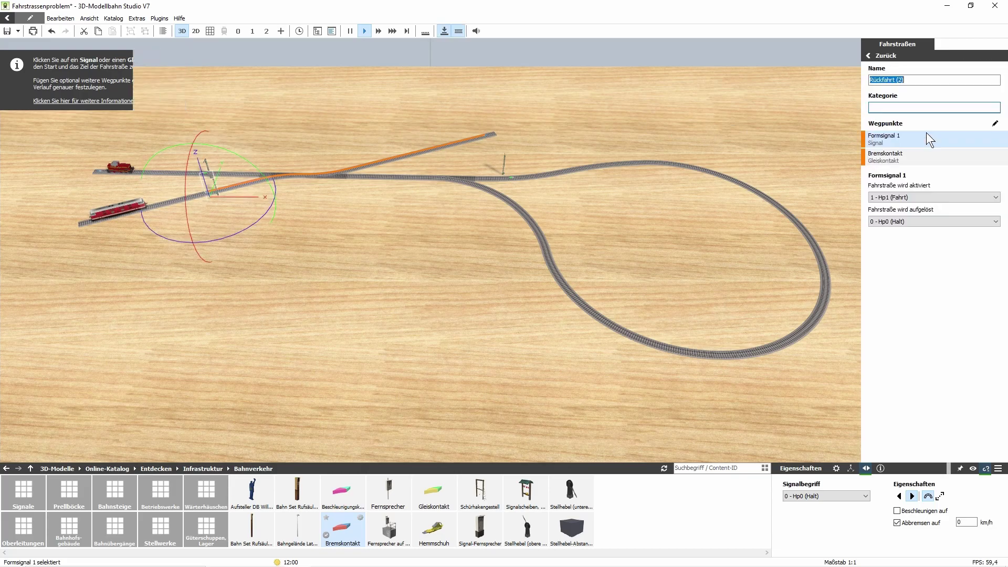
{"action": "type", "text": "Kreuzung"}
{"action": "key", "text": "Return"}
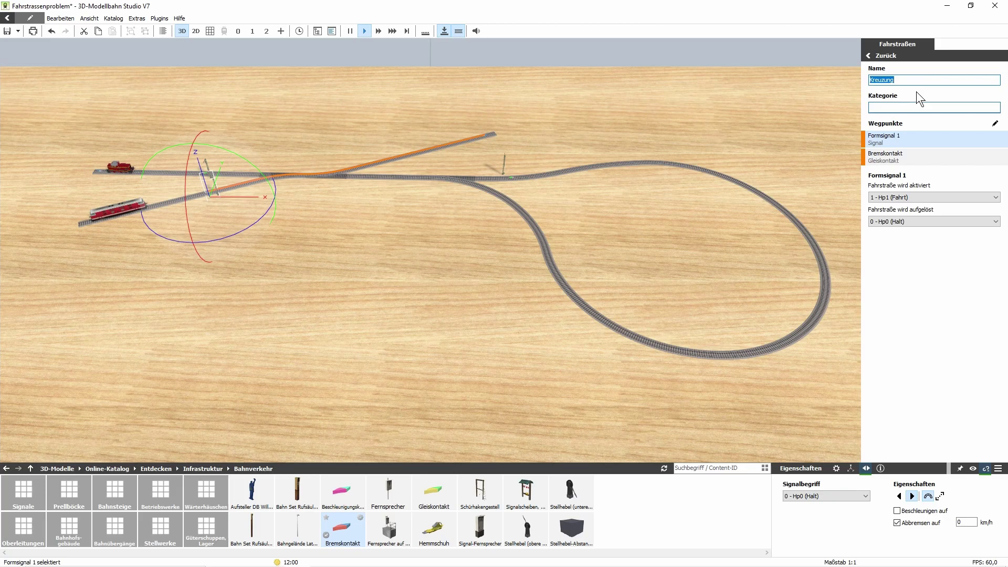
{"action": "left_click", "coordinate": [873, 56]}
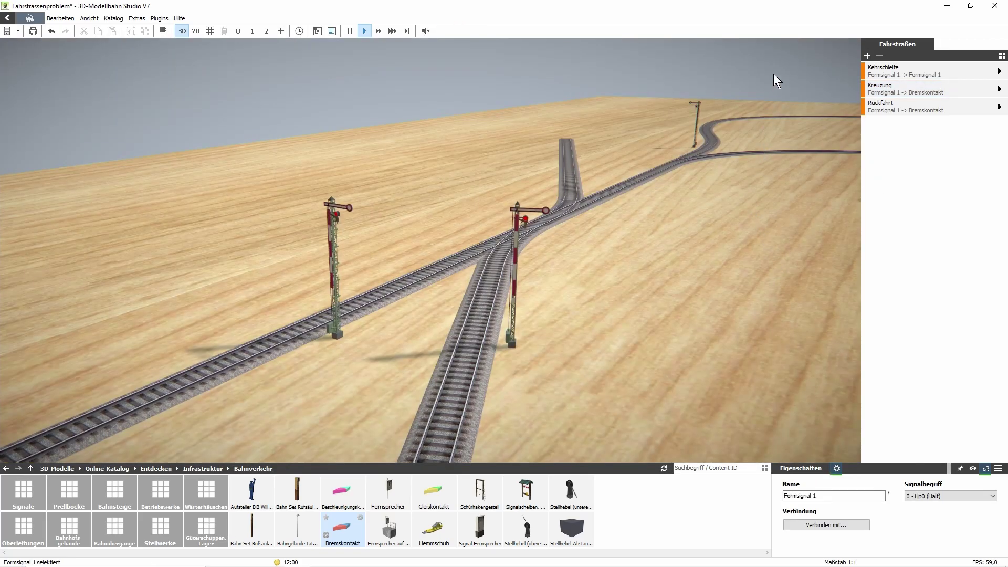
- Activate the Kehrschleife route, followed by Rückfahrt and Kreuzung, and view the whole layout
{"action": "left_click", "coordinate": [916, 68]}
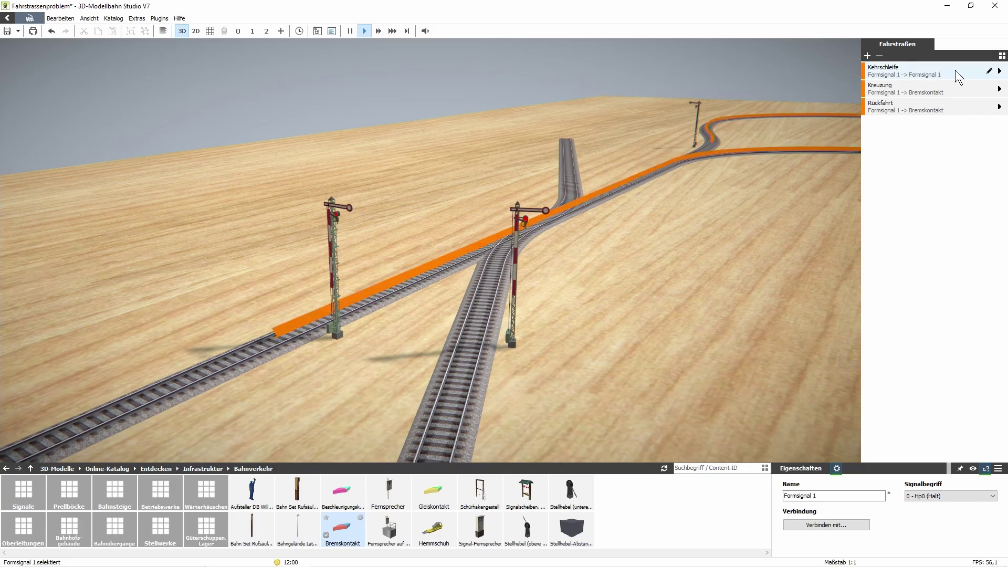
{"action": "left_click", "coordinate": [1000, 72]}
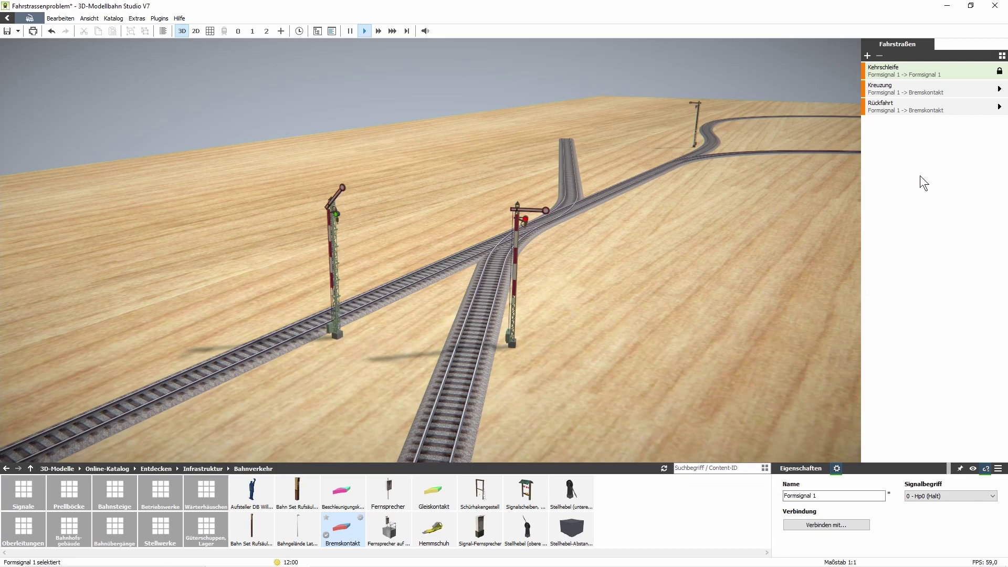
{"action": "mouse_move", "coordinate": [932, 114]}
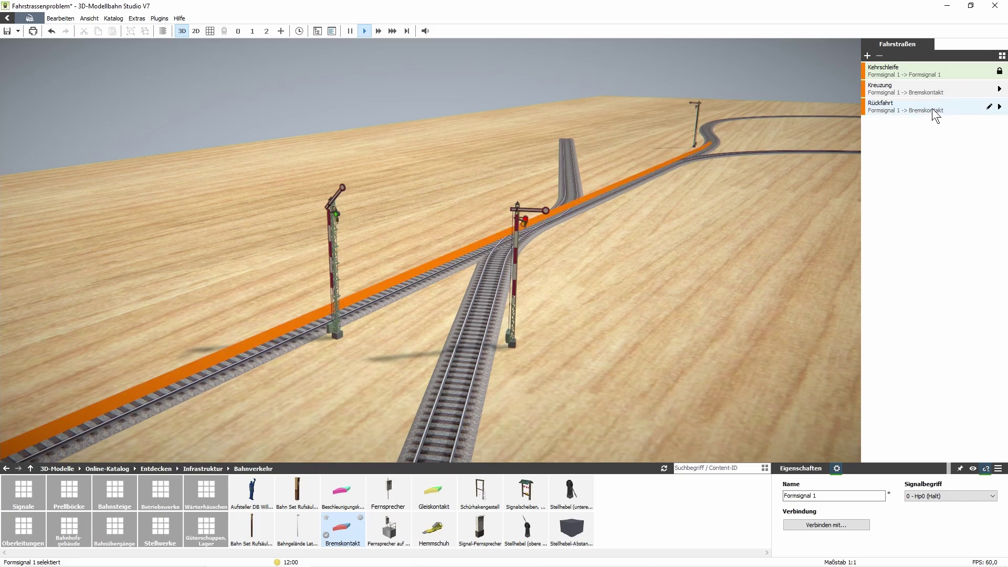
{"action": "left_click", "coordinate": [999, 107]}
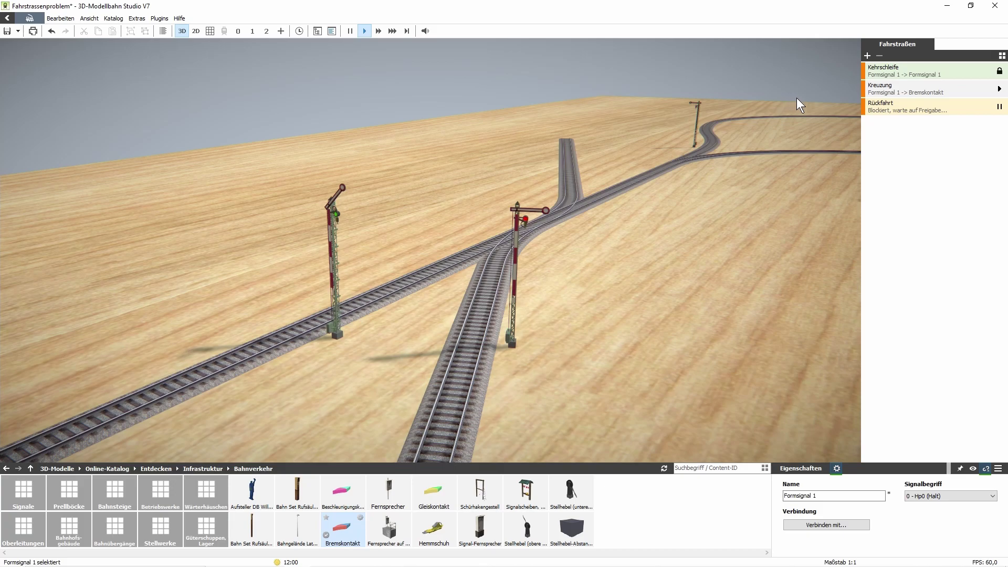
{"action": "mouse_move", "coordinate": [897, 86]}
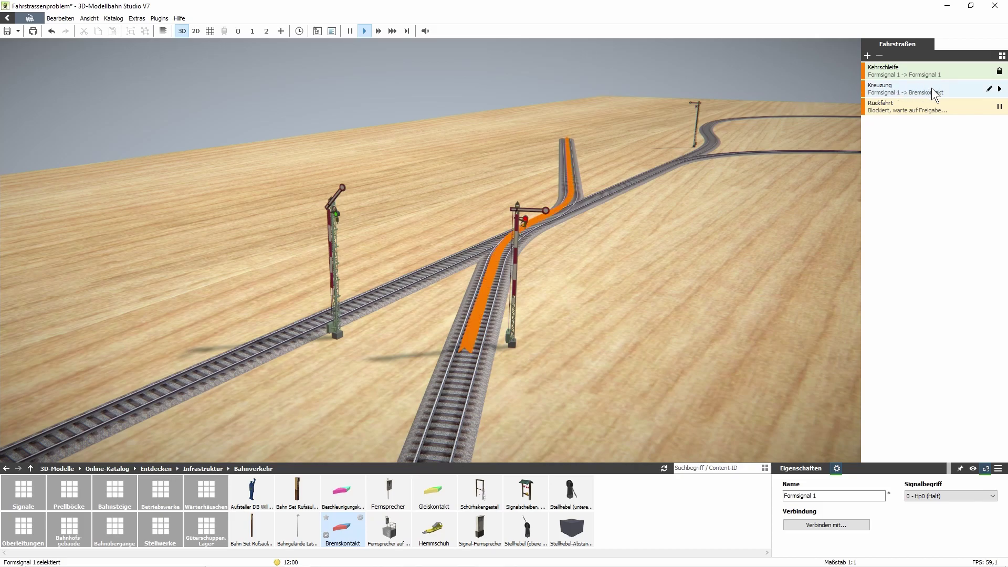
{"action": "left_click", "coordinate": [1000, 88]}
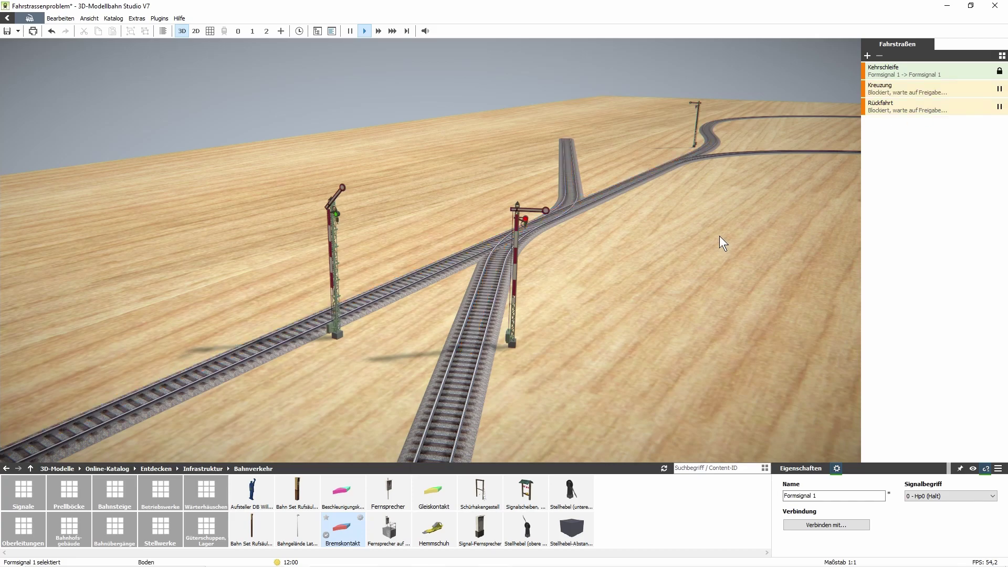
{"action": "left_click", "coordinate": [238, 31]}
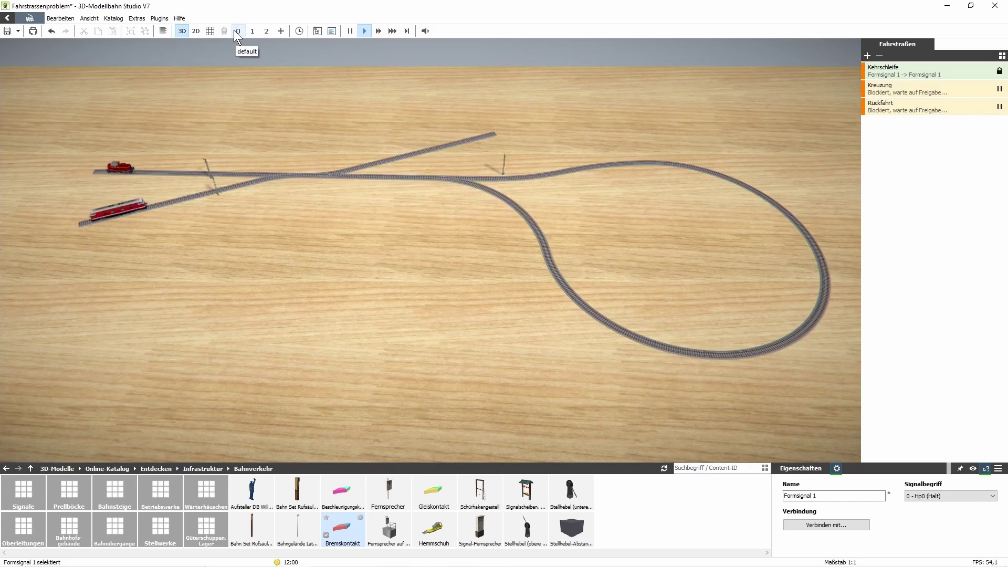
- Switch on the drive of the BR 118 locomotive and run it forward to its signal
{"action": "left_click", "coordinate": [125, 208]}
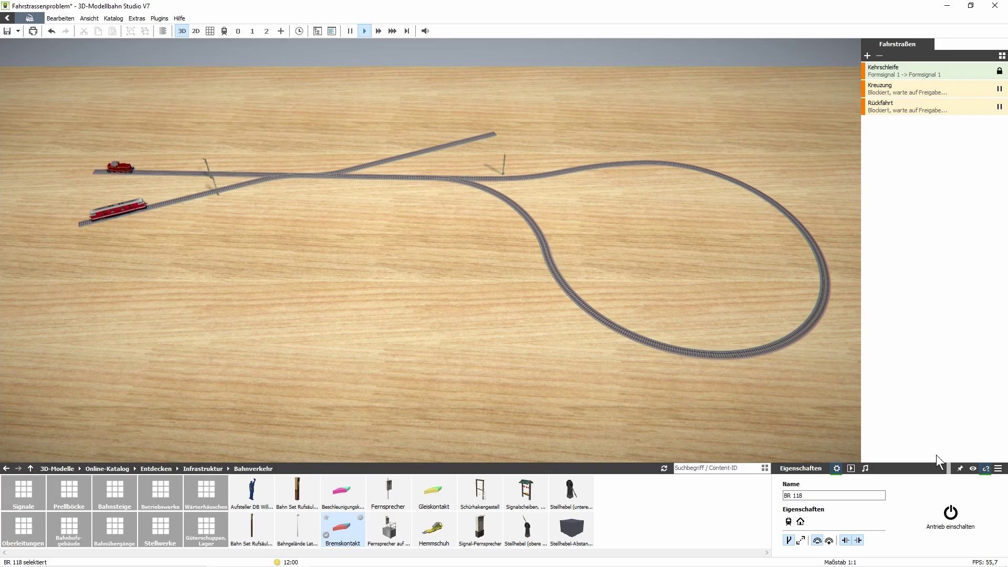
{"action": "left_click", "coordinate": [951, 511]}
{"action": "left_click", "coordinate": [980, 496]}
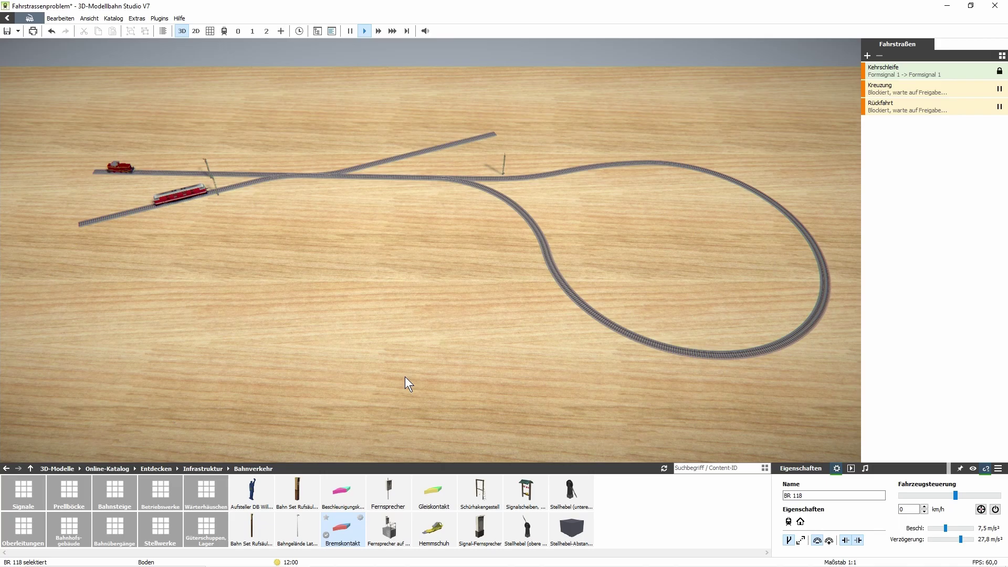
- Switch on the drive of the Diesellok V60 and send it towards the loop at 80 km/h
{"action": "left_click", "coordinate": [121, 168]}
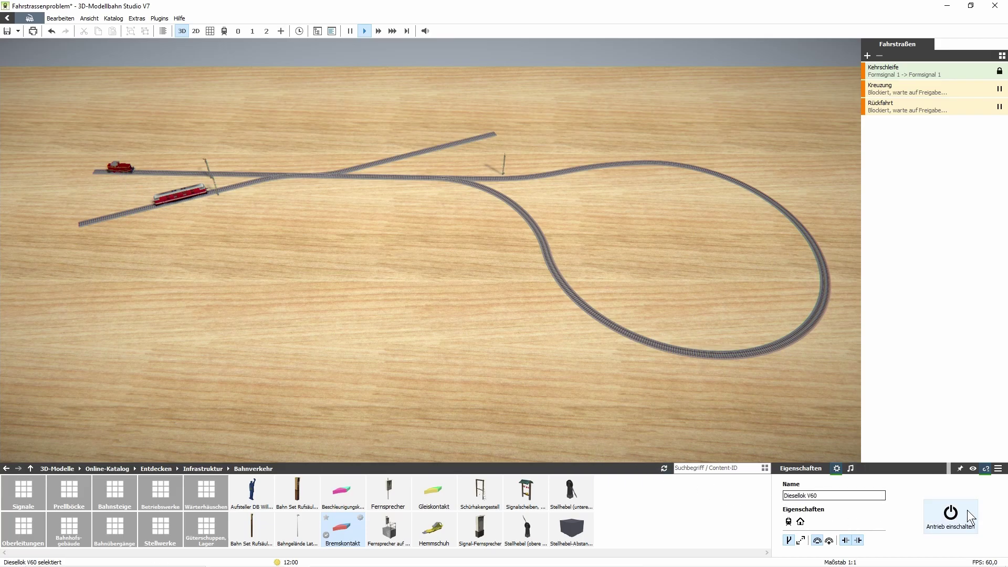
{"action": "left_click", "coordinate": [951, 518]}
{"action": "left_click", "coordinate": [968, 496]}
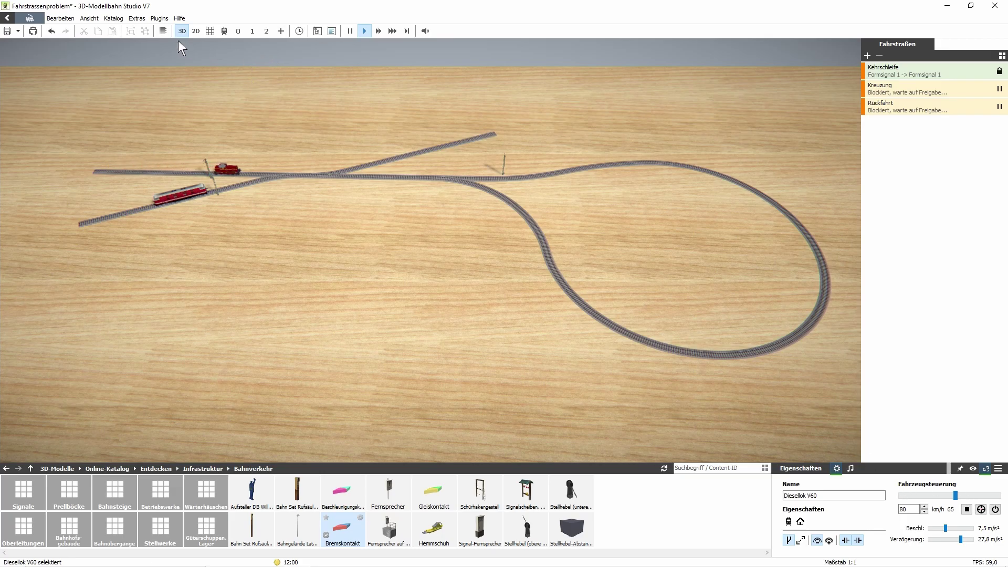
- Pause the simulation with the V60 at the junction, and advance it briefly until the V60 clears the branch turnout, pausing again there
{"action": "left_click", "coordinate": [351, 31]}
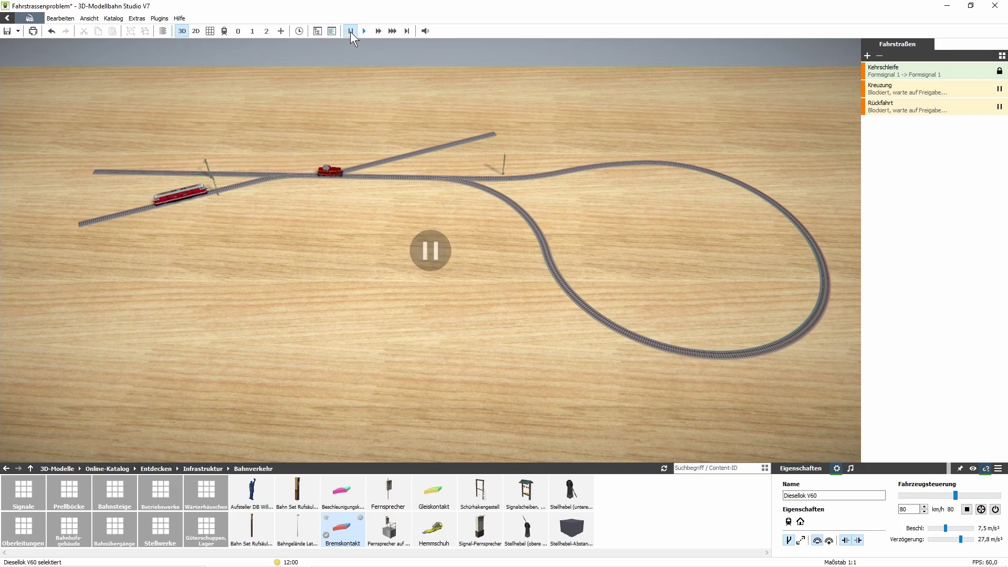
{"action": "scroll", "coordinate": [251, 149], "scroll_direction": "up", "scroll_amount": 5}
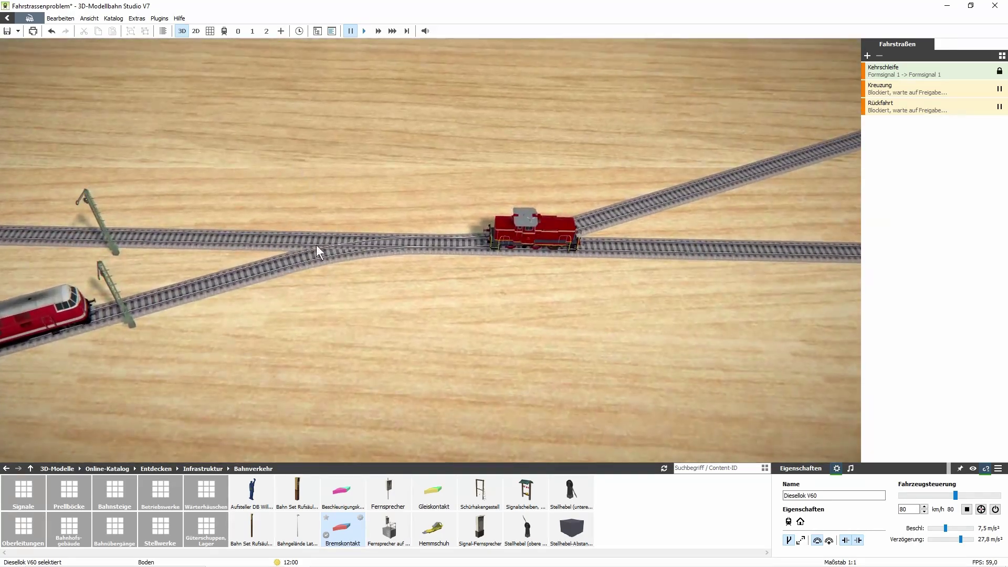
{"action": "right_click_drag", "start_coordinate": [317, 245], "coordinate": [582, 272]}
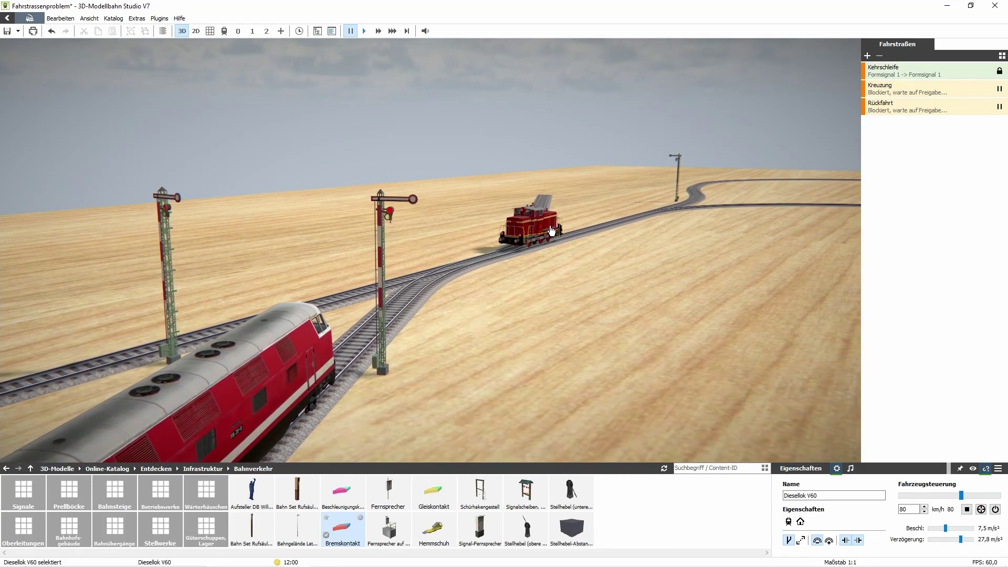
{"action": "left_click", "coordinate": [363, 30]}
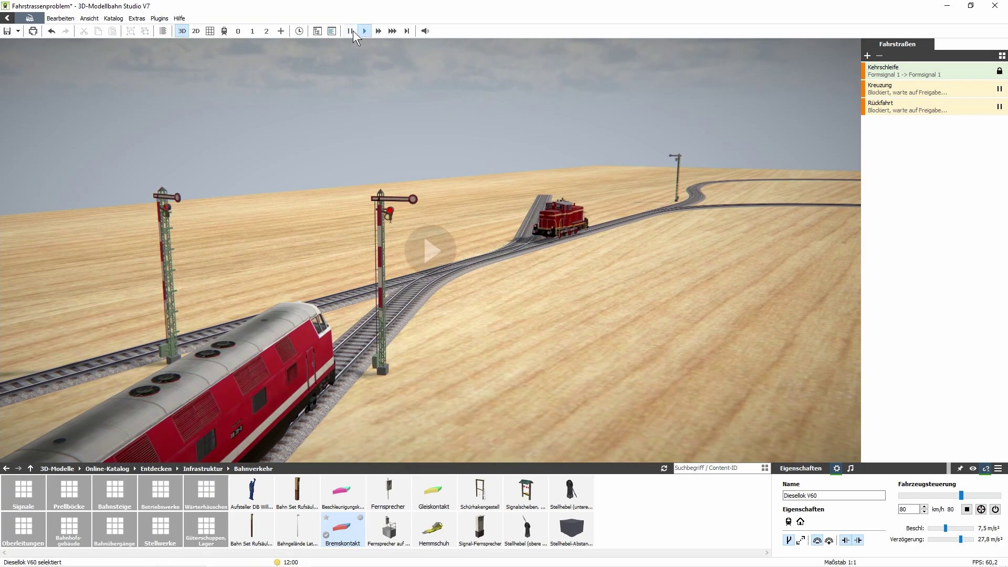
{"action": "left_click", "coordinate": [349, 31]}
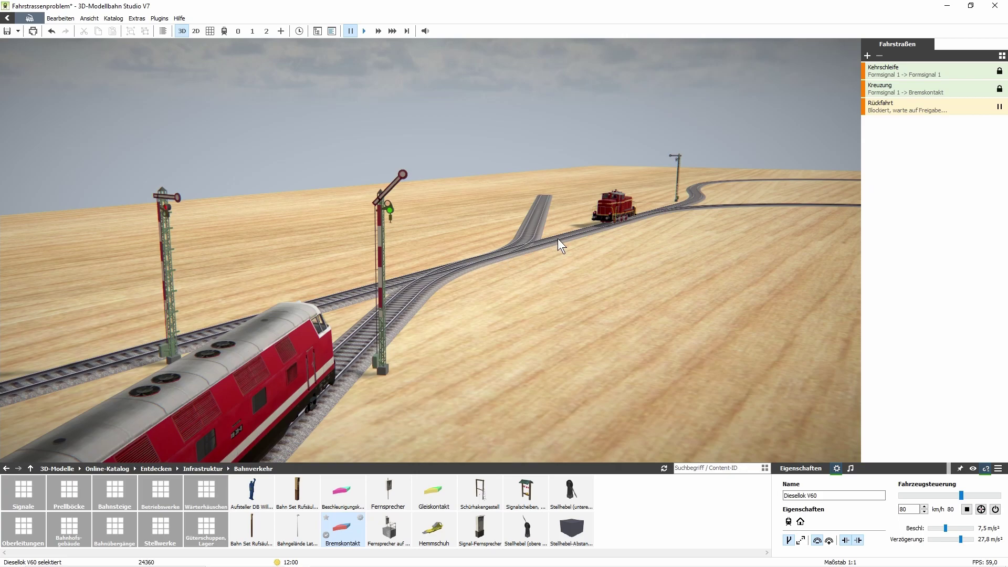
- Highlight the paths of the Rückfahrt and Kehrschleife routes on the track, and resume the simulation at normal speed
{"action": "left_click", "coordinate": [866, 122]}
{"action": "mouse_move", "coordinate": [881, 110]}
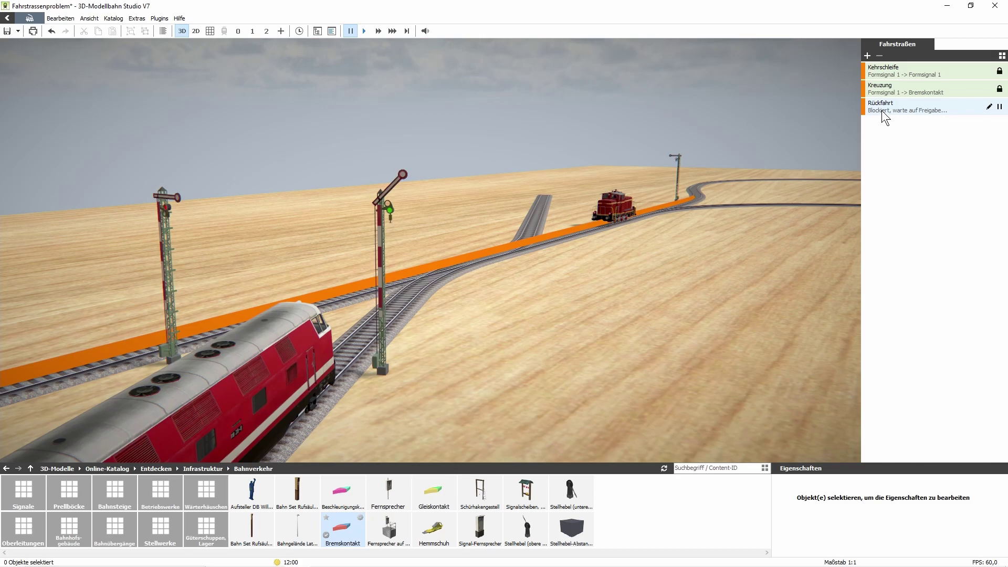
{"action": "mouse_move", "coordinate": [886, 74]}
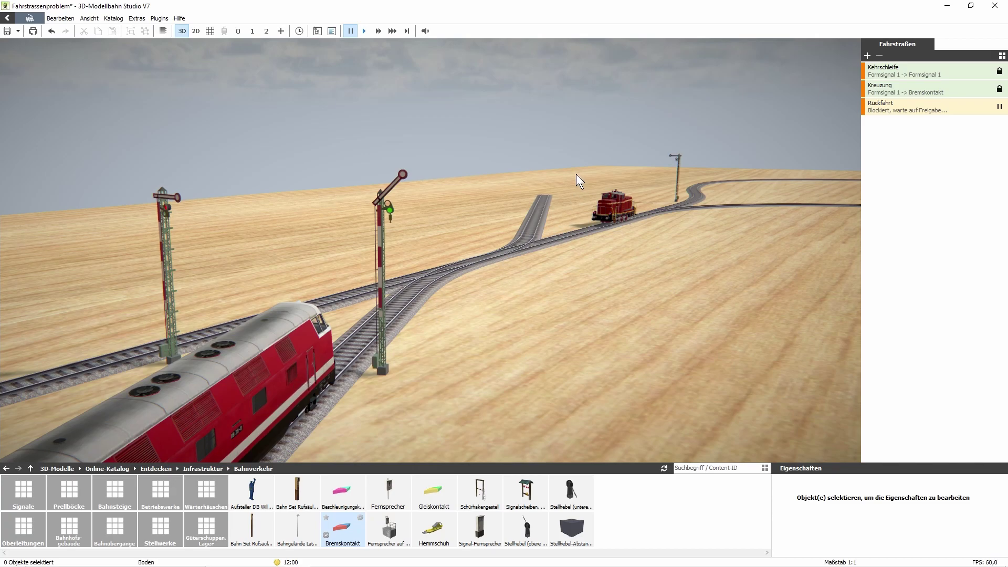
{"action": "left_click", "coordinate": [364, 31]}
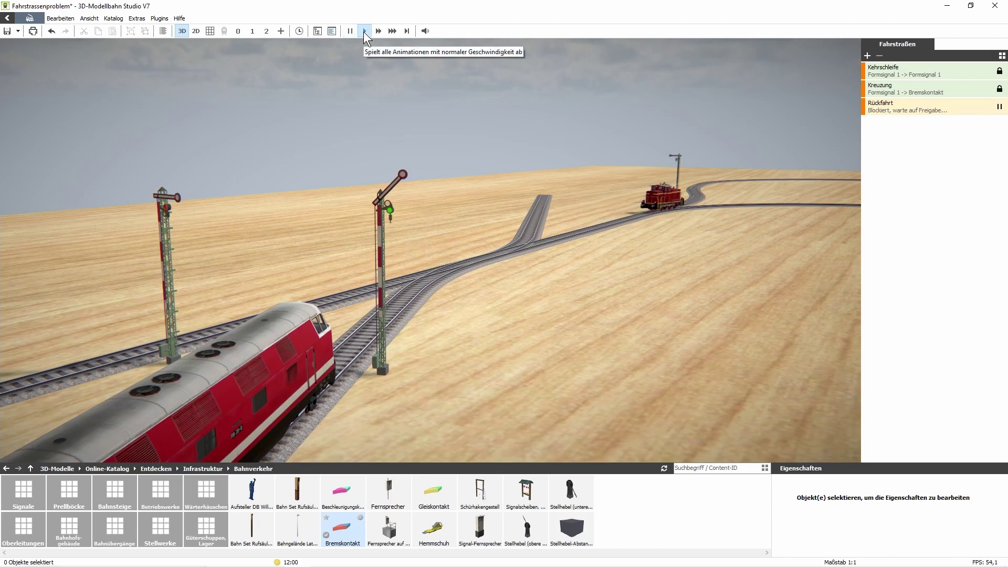